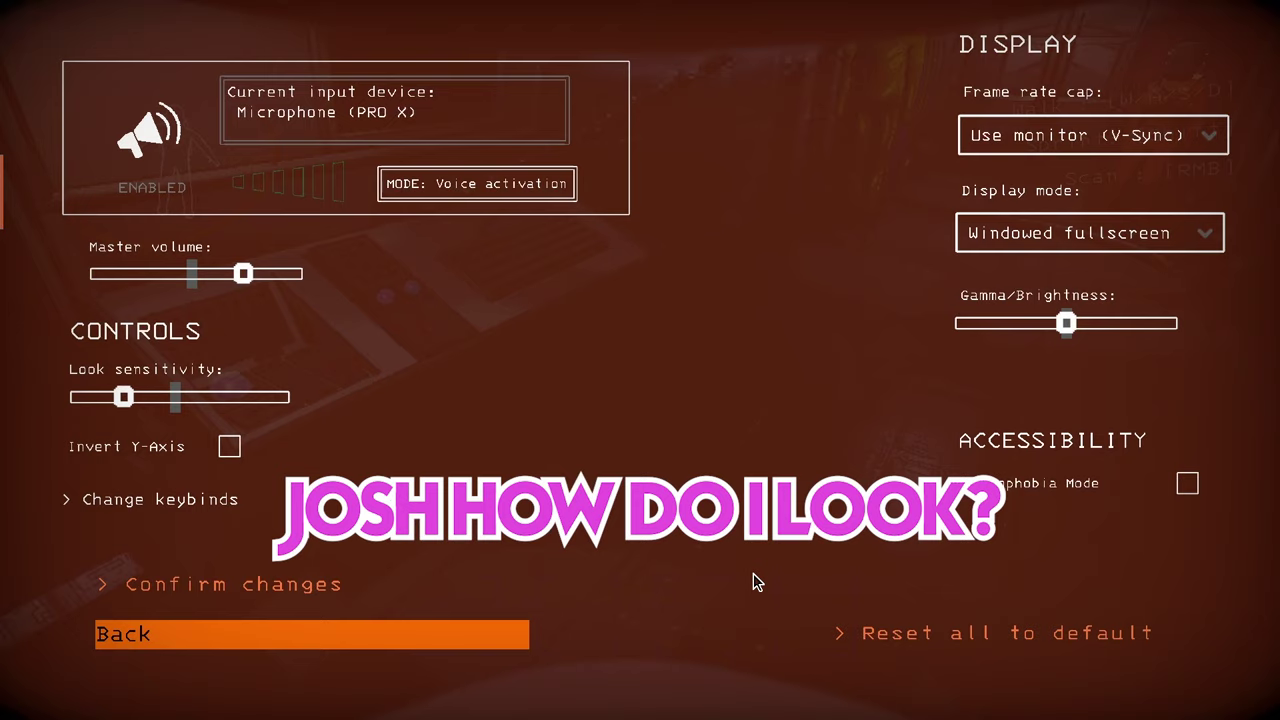
pyautogui.press('Escape')
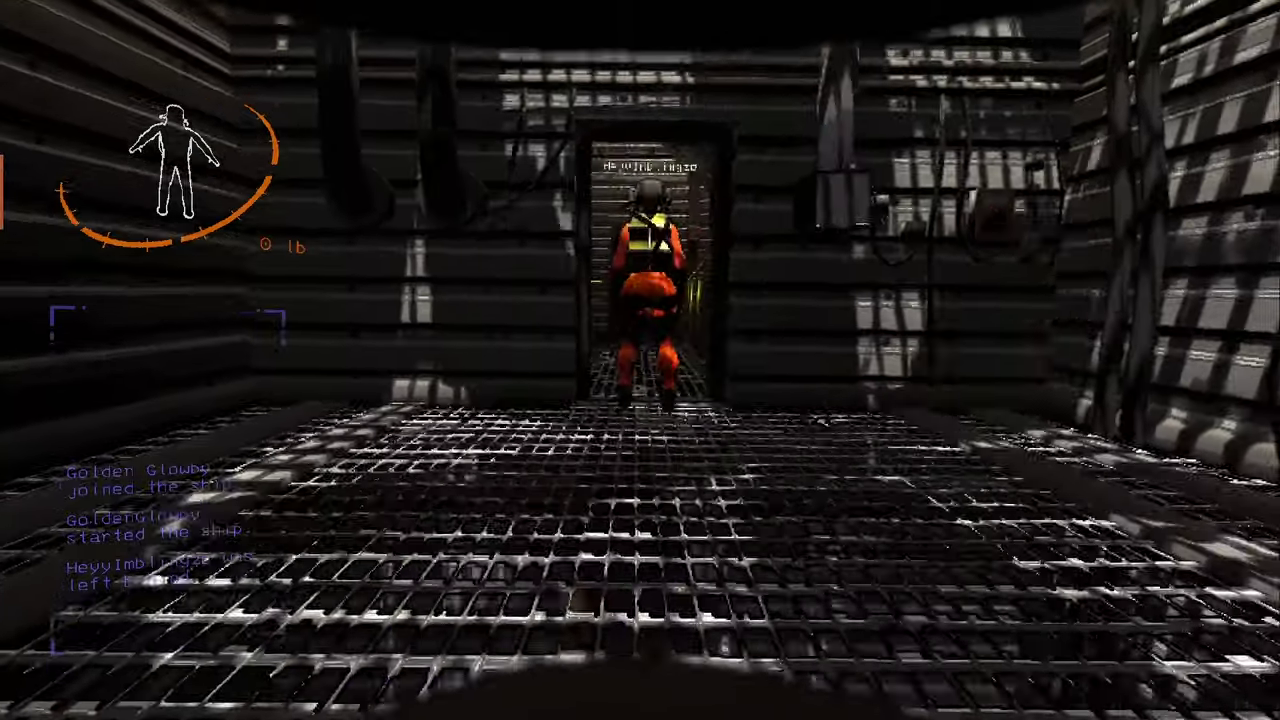
pyautogui.press('w')
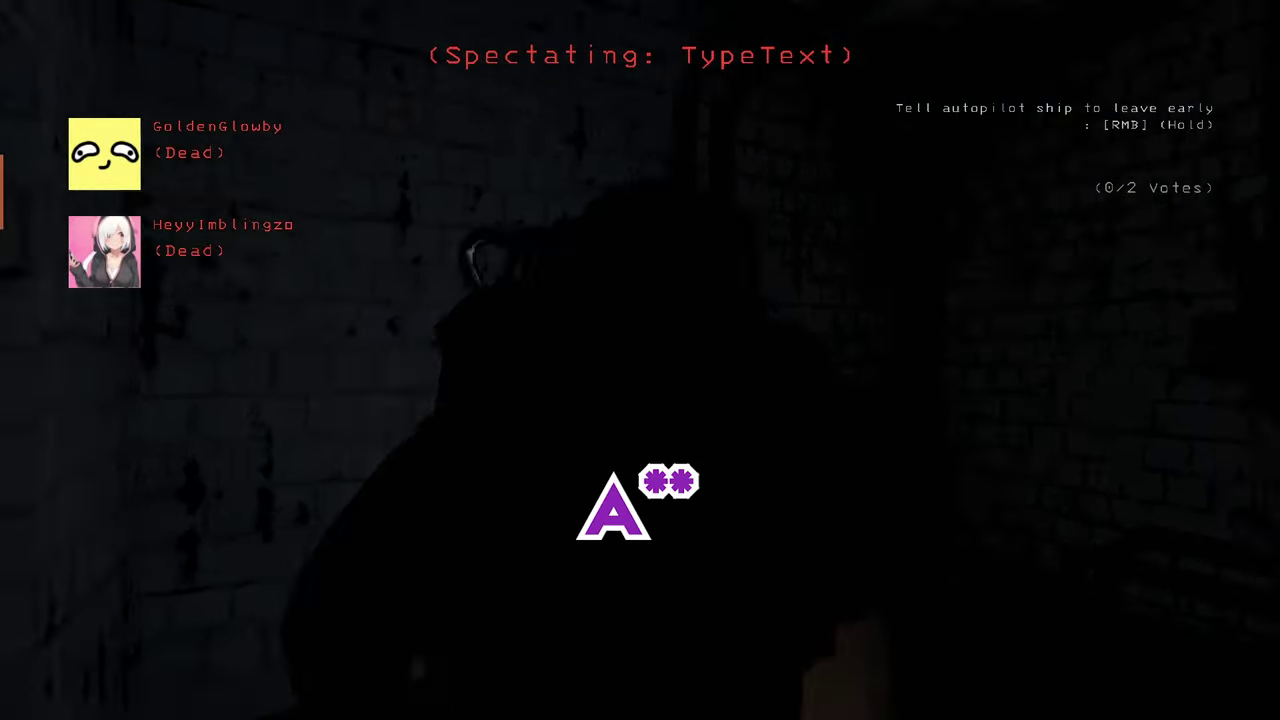
pyautogui.rightClick(640, 360)
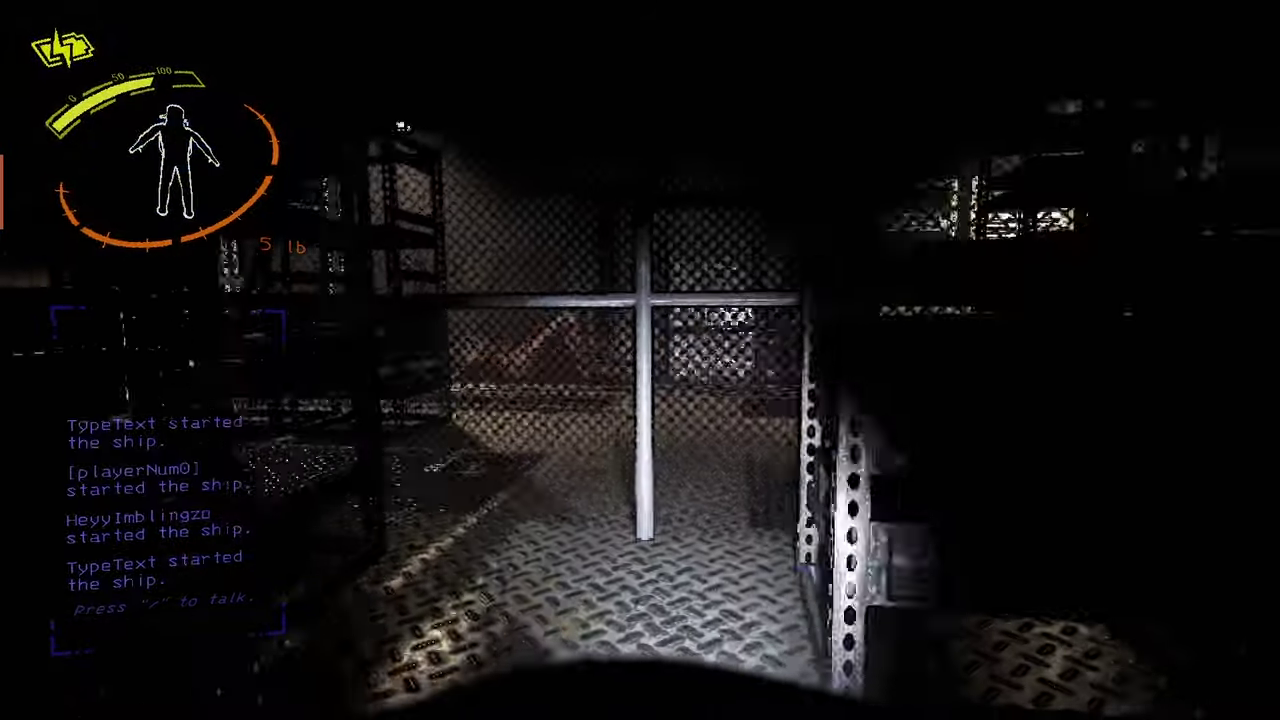
pyautogui.scroll(-1, 640, 360)
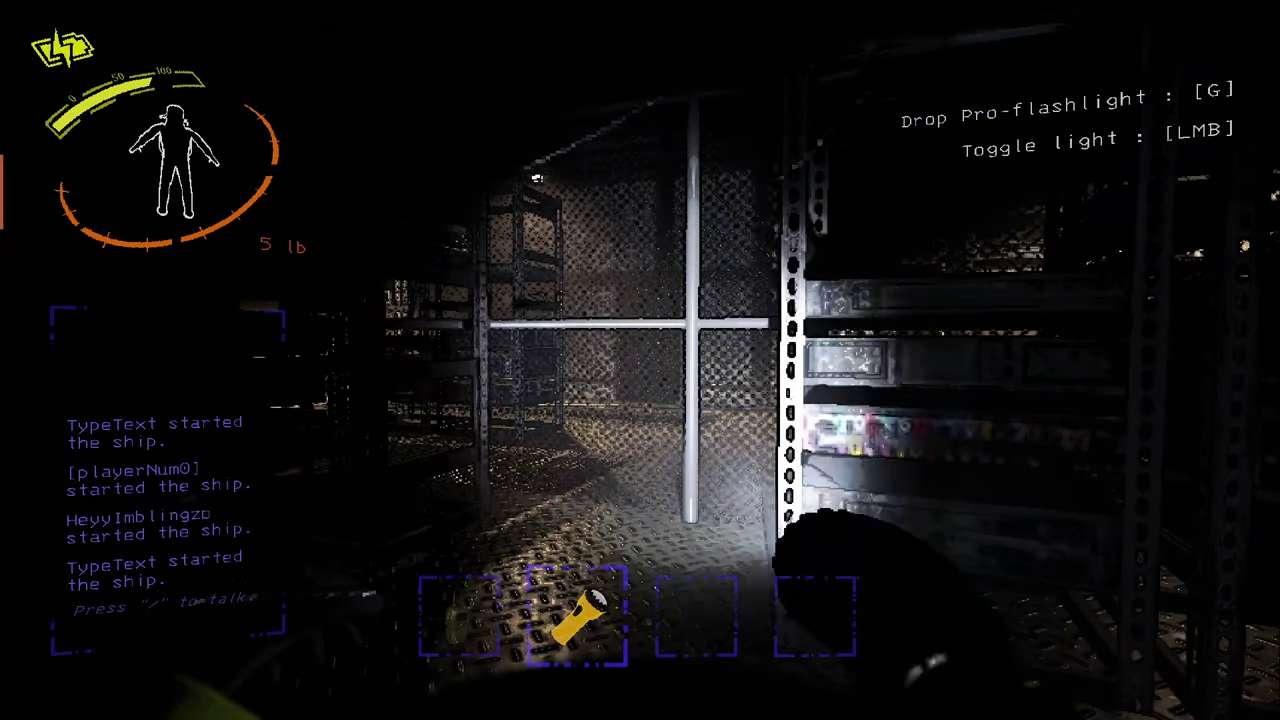